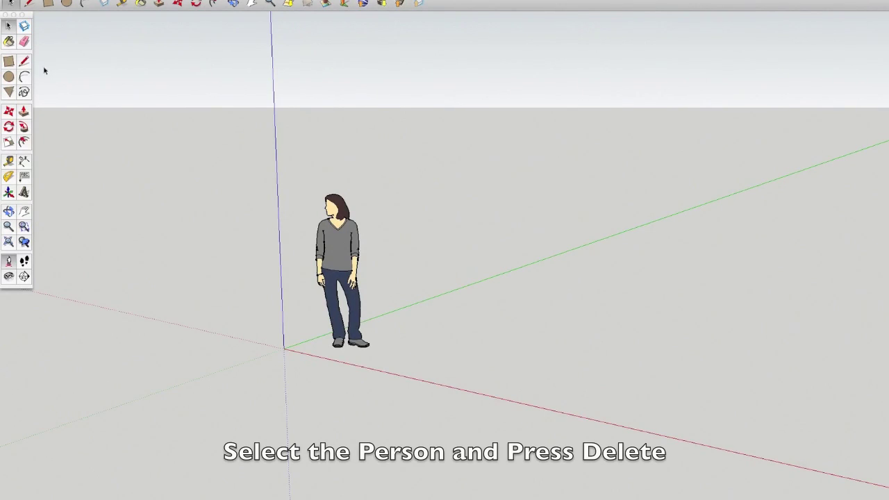
- Erase the default person figure standing beside the axes
click(339, 260)
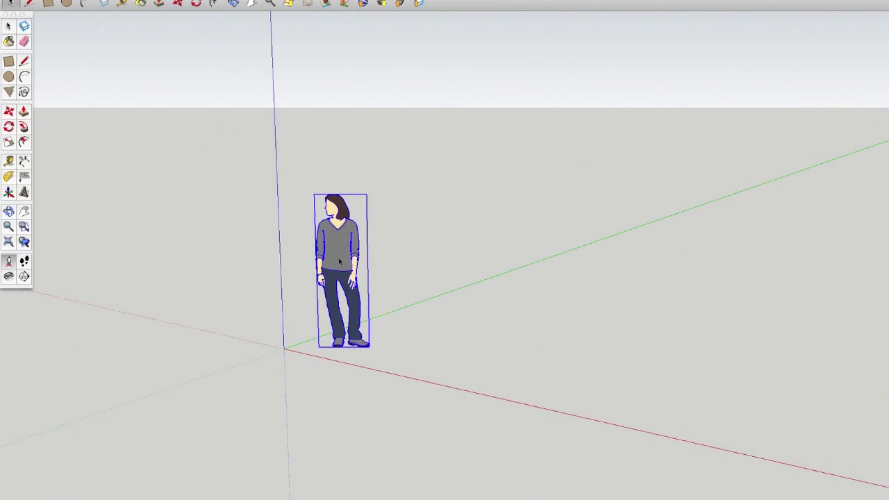
right_click(339, 260)
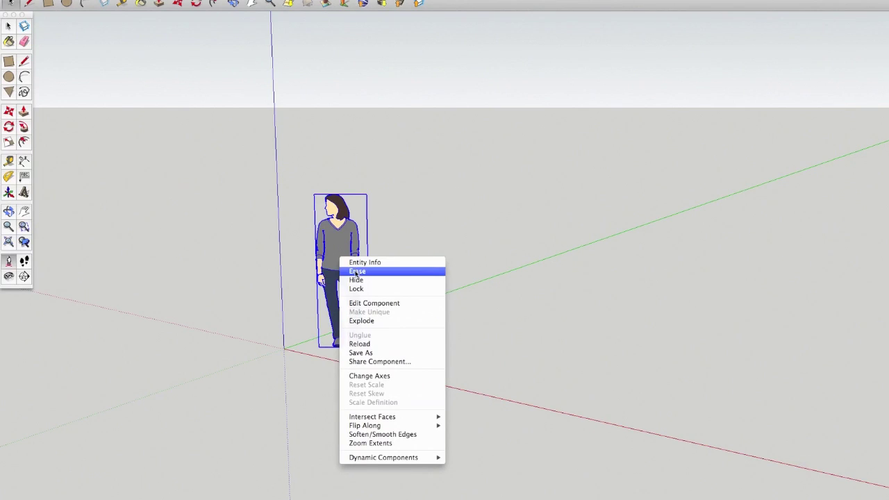
click(357, 273)
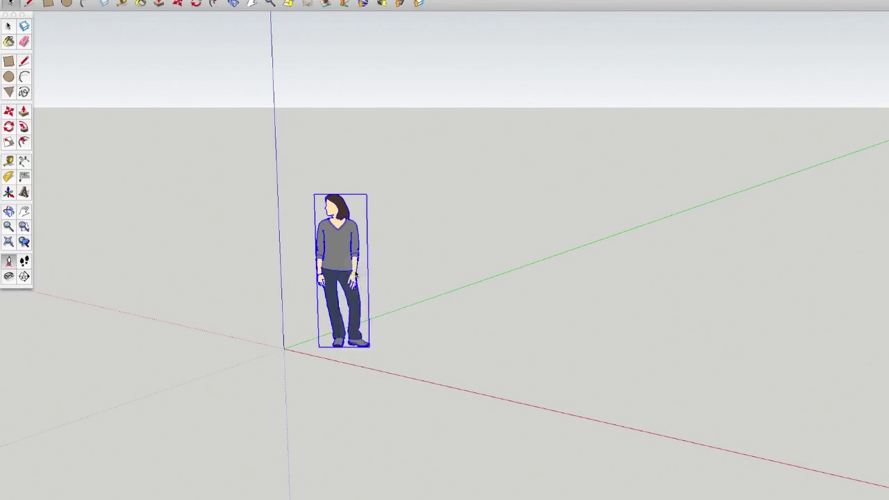
- Draw a 5.4-inch line straight up the blue axis from the origin
click(25, 61)
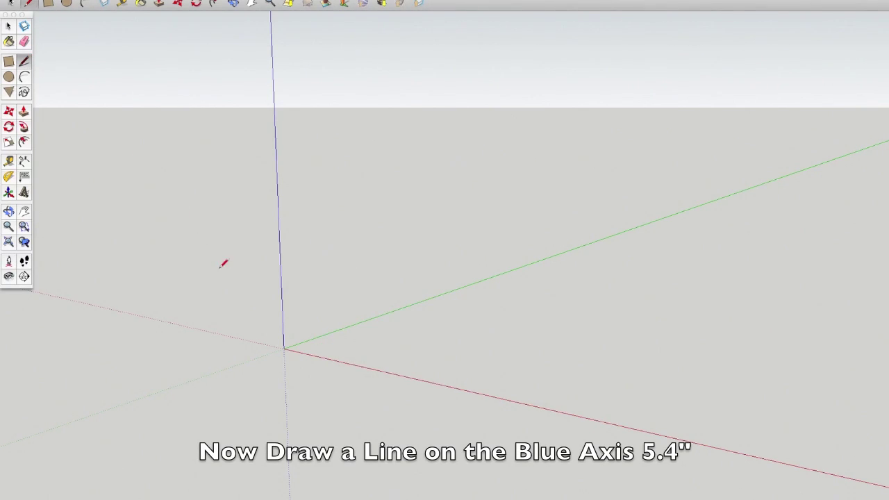
click(284, 345)
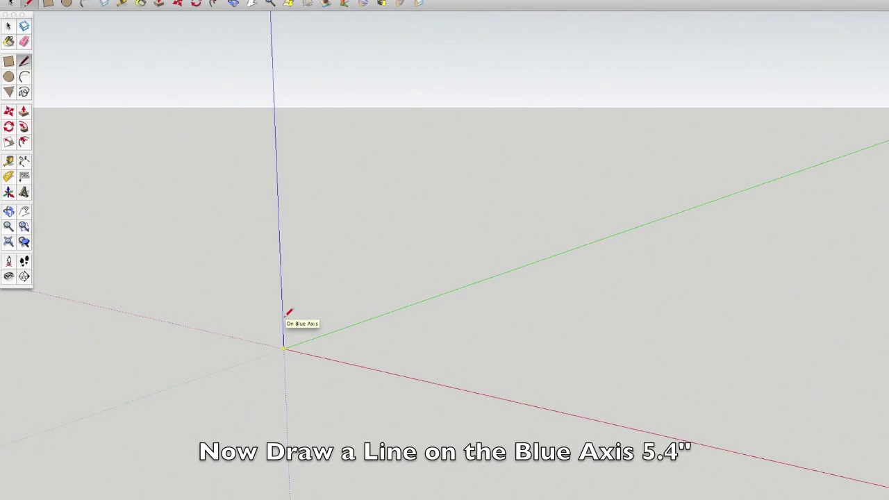
text(5.4)
key(Return)
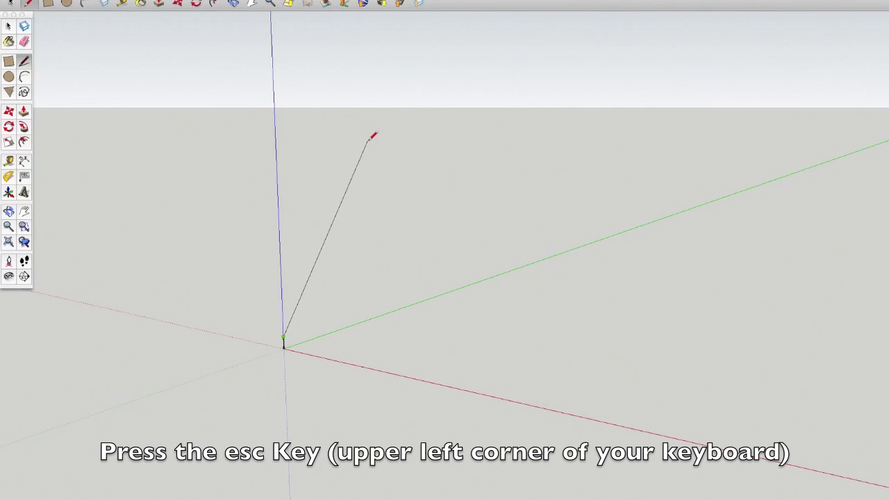
key(Escape)
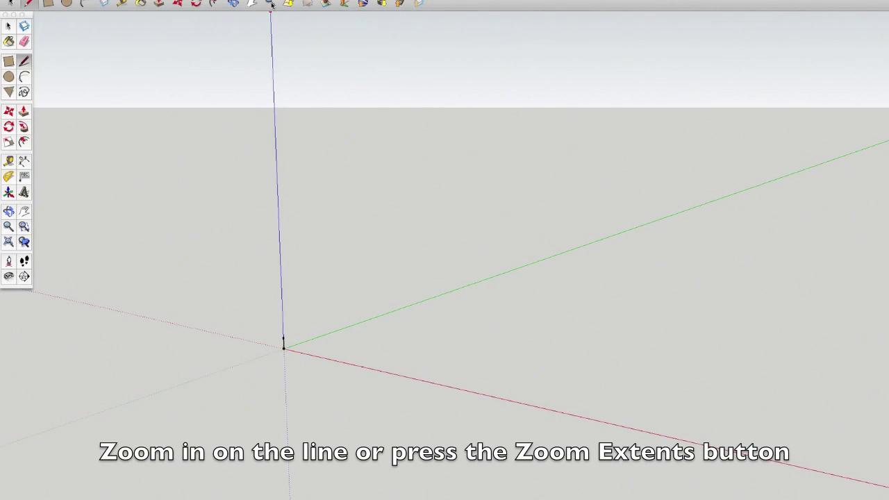
- Zoom and pan in to bring the short vertical line to the centre of the view
click(271, 4)
drag(282, 363, 282, 222)
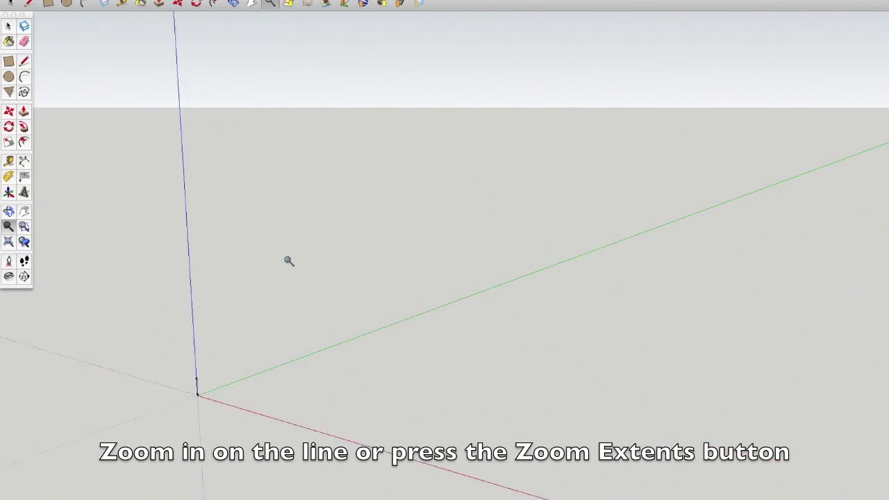
click(252, 4)
mouse_move(175, 268)
mouse_down()
mouse_move(403, 163)
mouse_move(418, 164)
mouse_up()
click(270, 4)
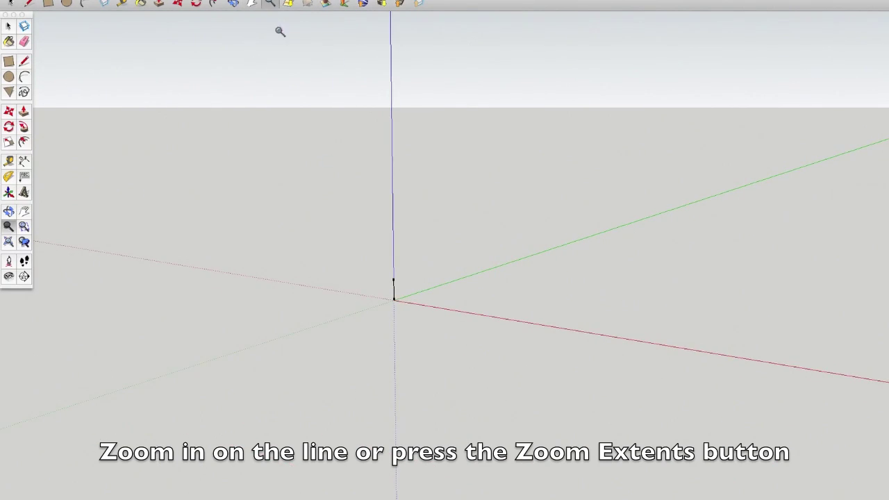
drag(397, 357, 405, 64)
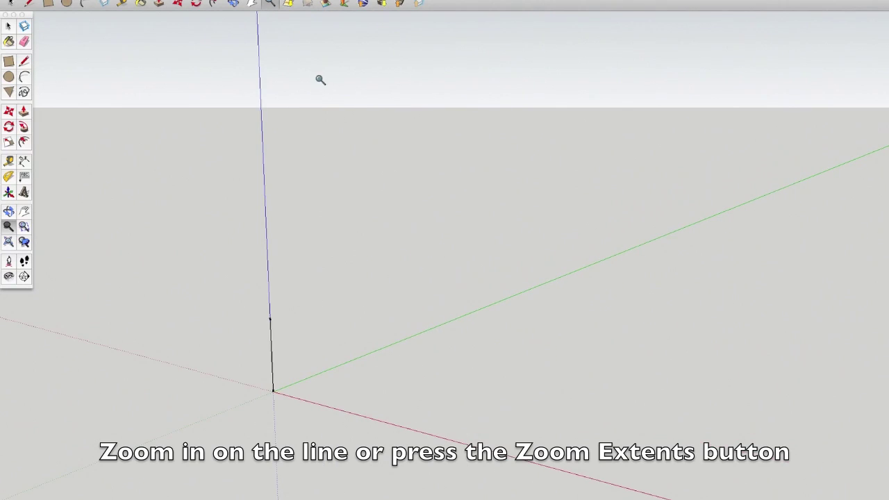
click(252, 4)
drag(252, 311, 337, 266)
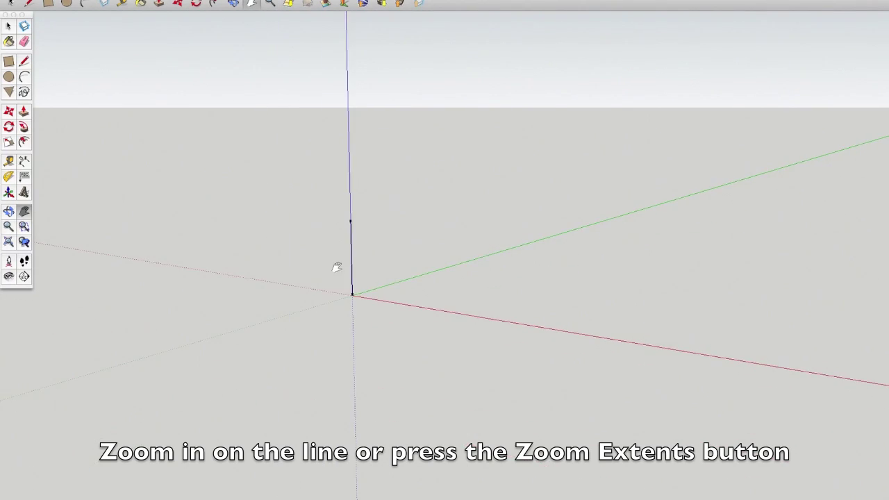
click(271, 4)
mouse_move(363, 347)
mouse_down()
mouse_move(359, 123)
mouse_move(368, 84)
mouse_up()
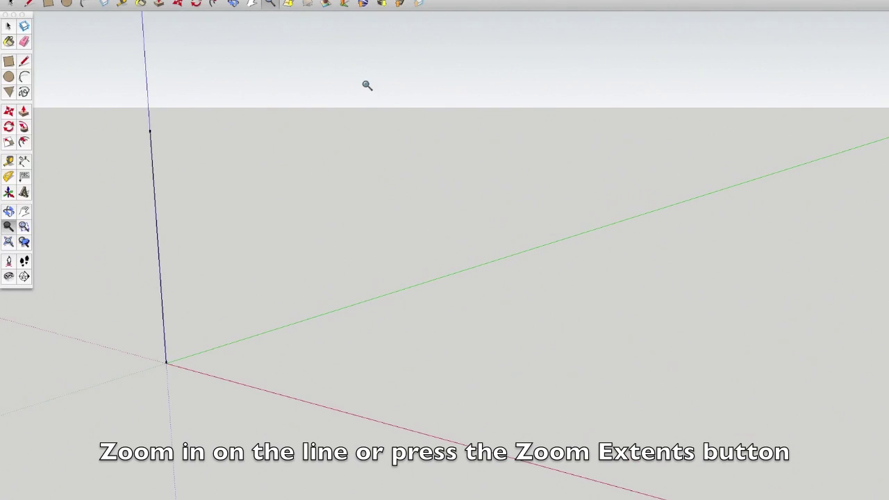
click(252, 3)
drag(177, 224, 308, 237)
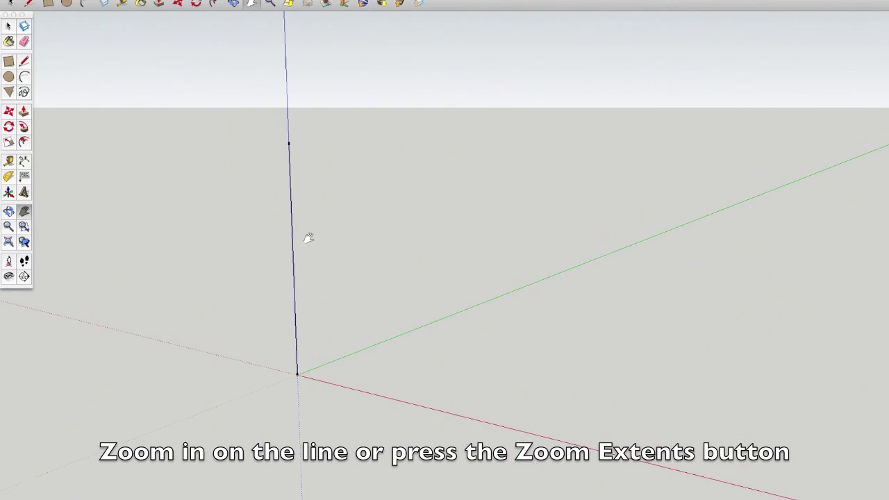
- Fit the line to the view and hide the model axes
click(8, 243)
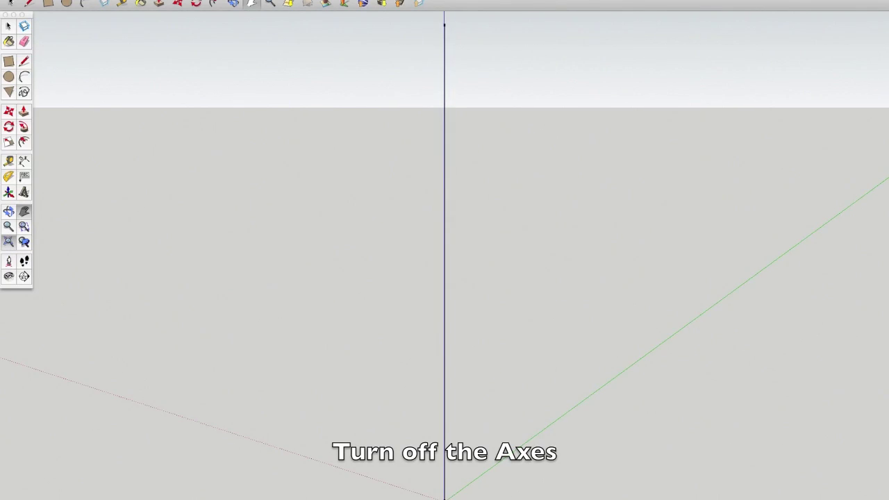
right_click(102, 3)
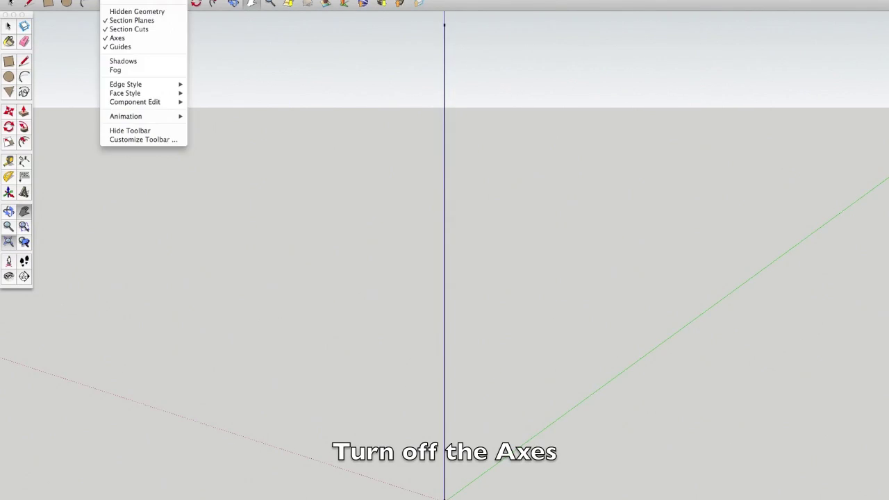
click(127, 39)
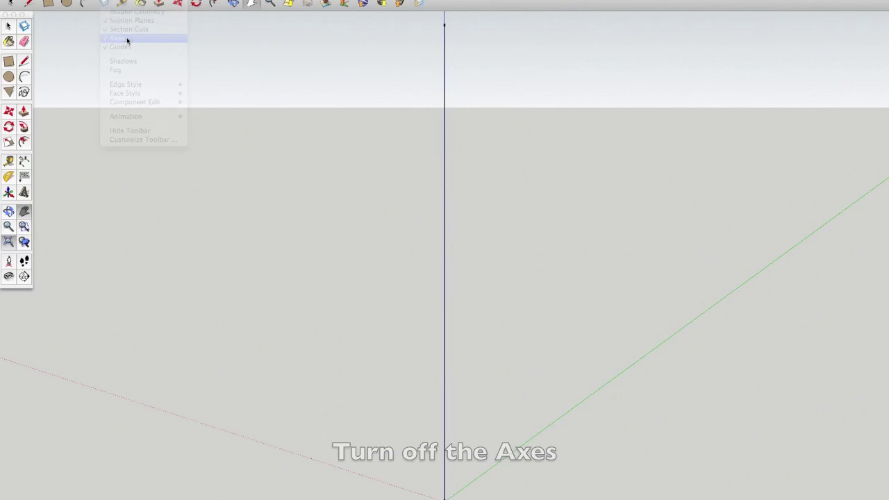
click(24, 76)
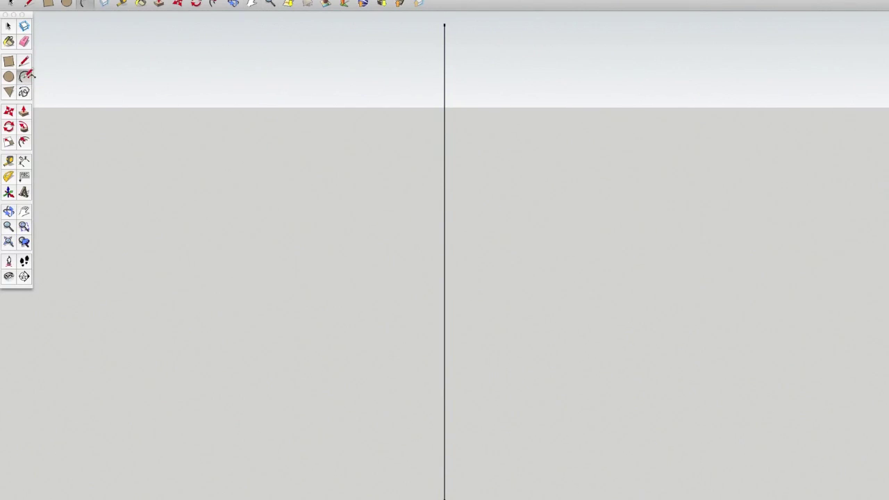
- Draw two arcs between the line's top and bottom endpoints, bulging left and right
click(444, 24)
click(445, 497)
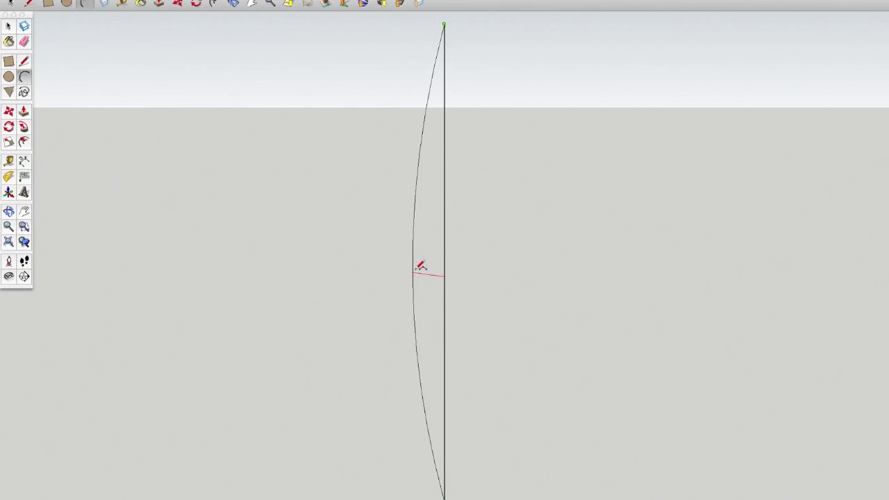
click(421, 266)
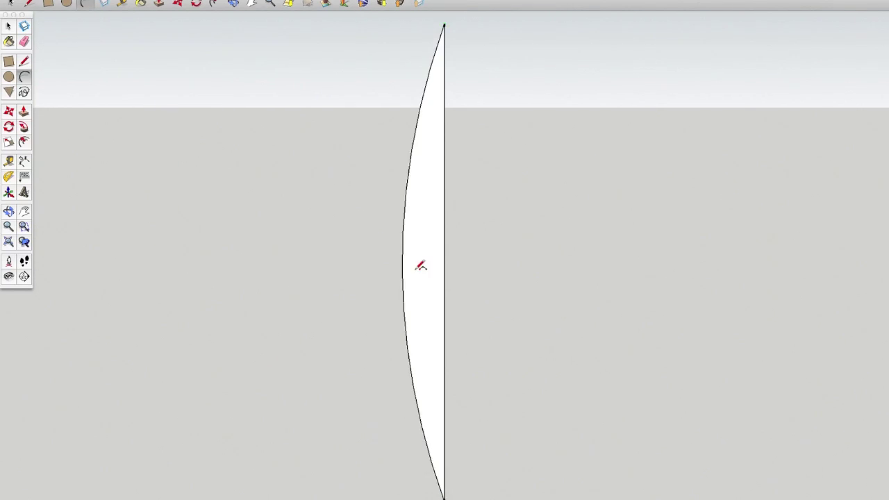
click(444, 24)
click(444, 498)
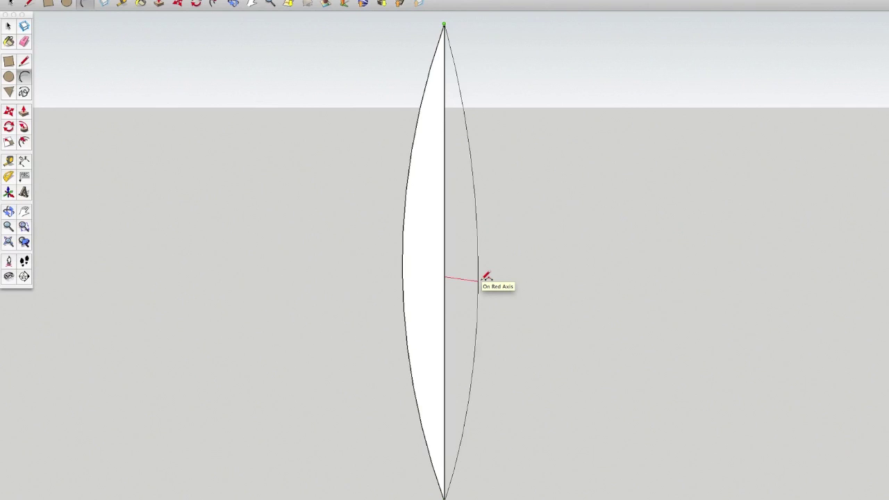
click(485, 278)
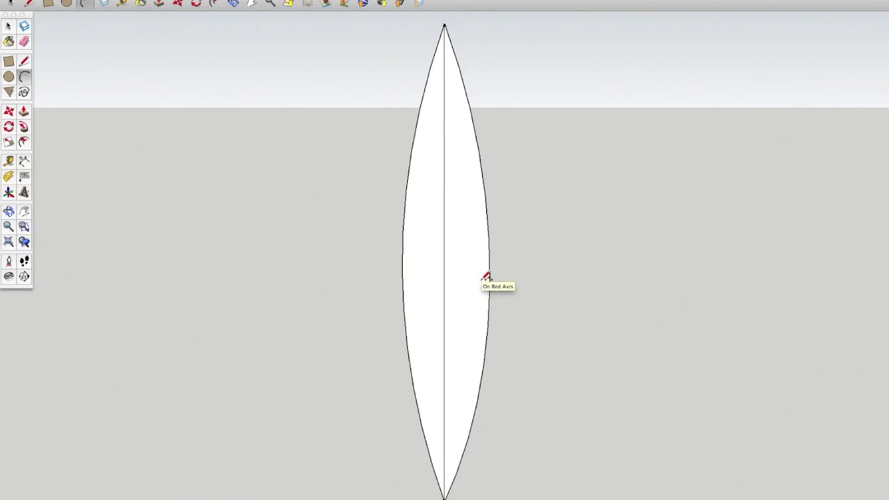
click(24, 62)
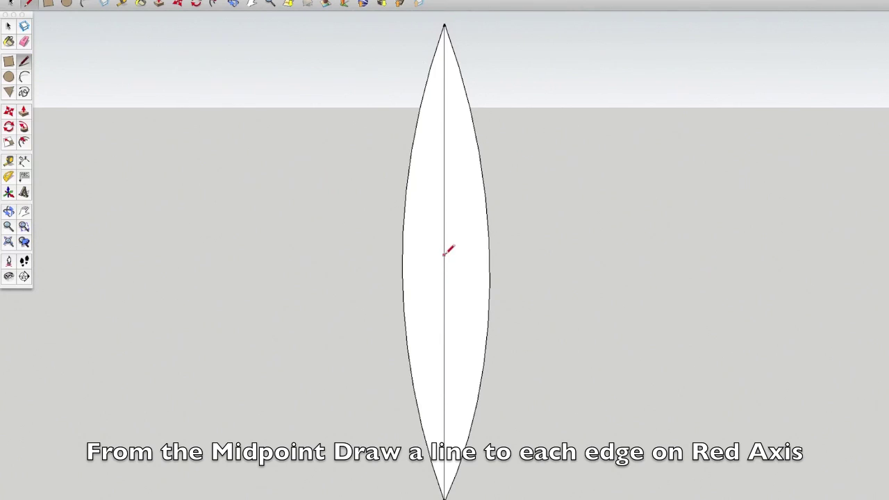
- Draw a crosswise line through the centre line's midpoint to both arcs
click(444, 276)
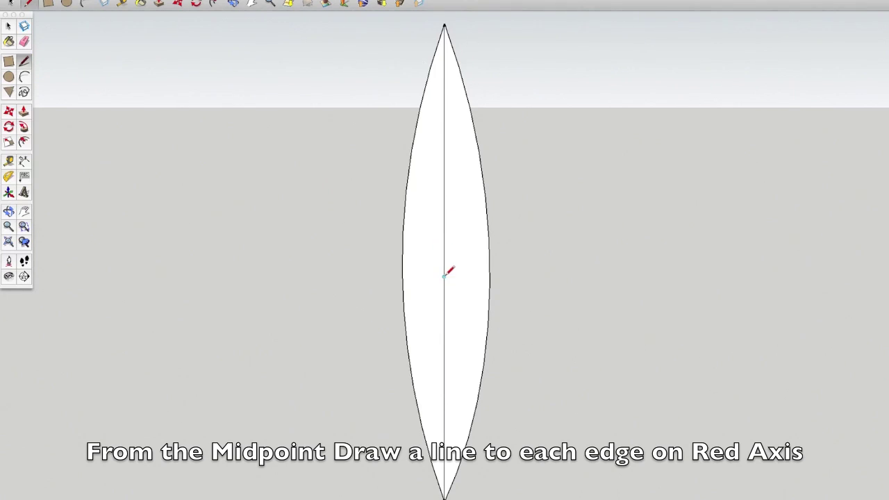
click(489, 281)
click(403, 271)
- Erase the lower arcs and lower centre line, leaving the pointed upper half
click(25, 43)
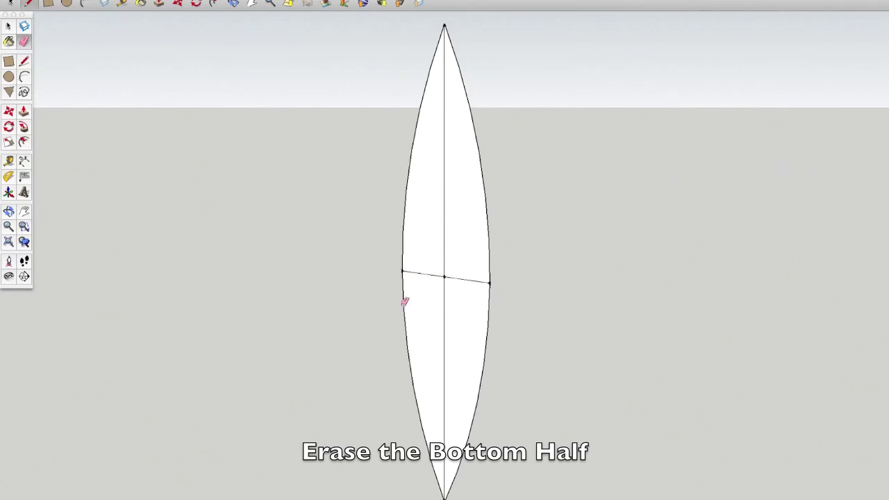
click(405, 302)
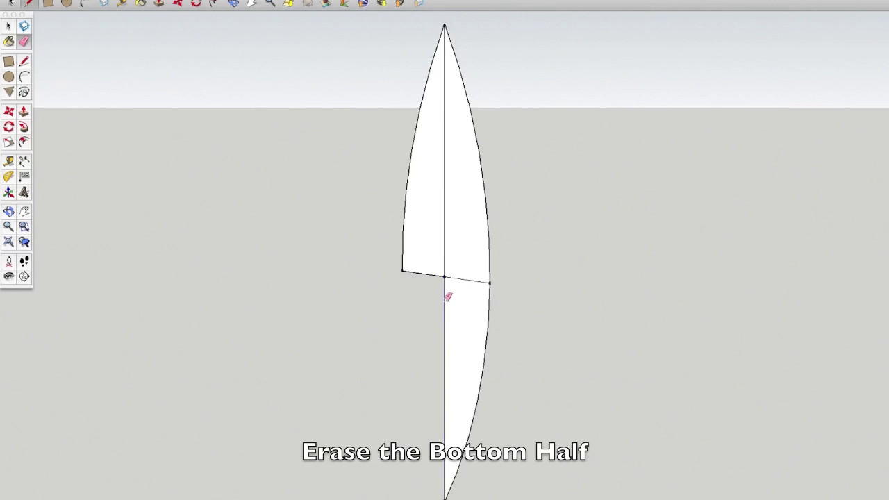
click(445, 298)
click(489, 304)
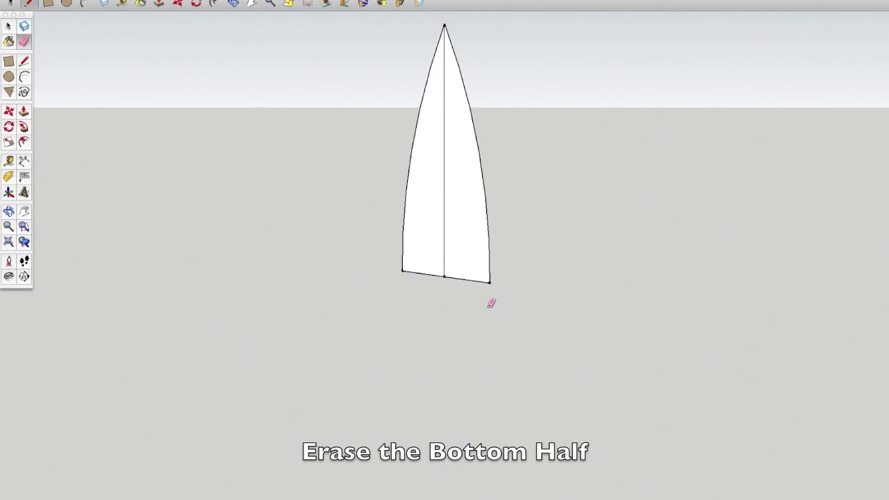
click(114, 0)
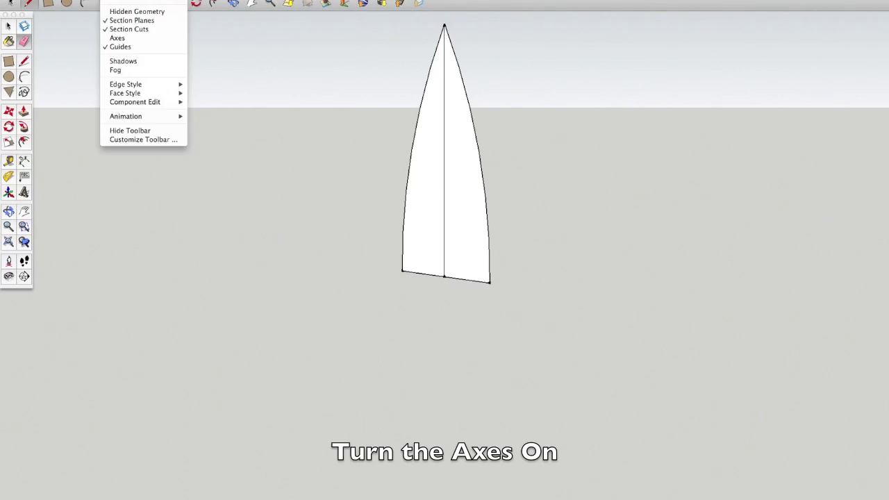
- Show the axes again and zoom out to see the half-shape above the origin
click(117, 39)
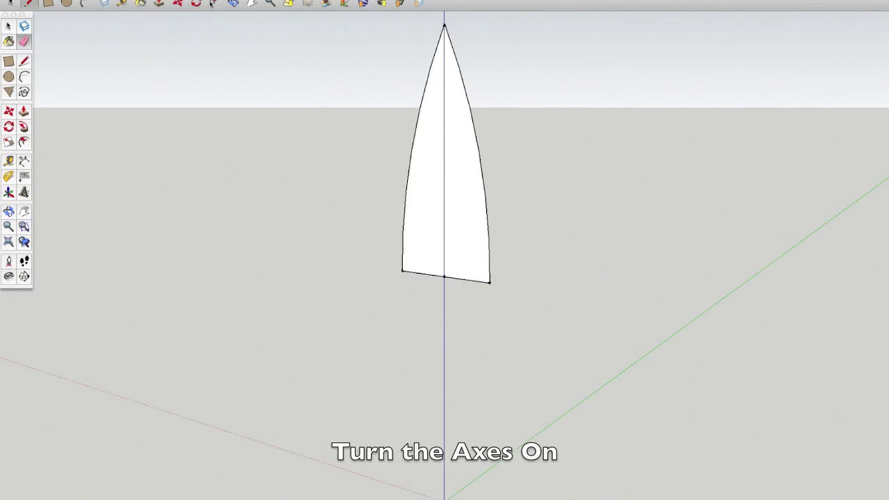
click(270, 3)
drag(345, 193, 349, 294)
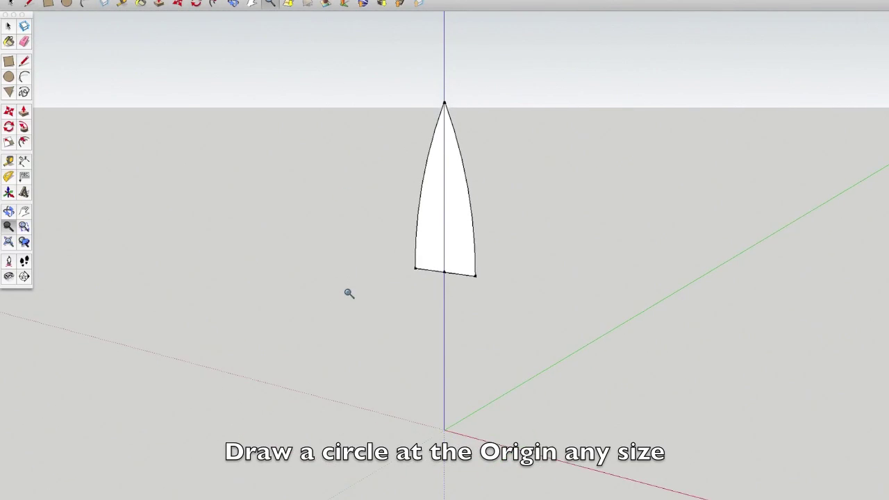
click(8, 77)
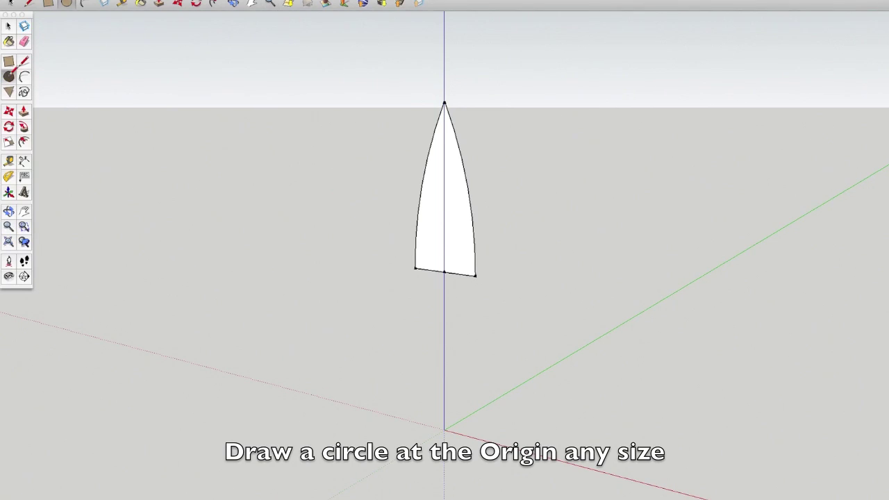
- Draw a circle at the origin and Follow Me the arc profile around it into a solid cone
click(444, 430)
click(499, 419)
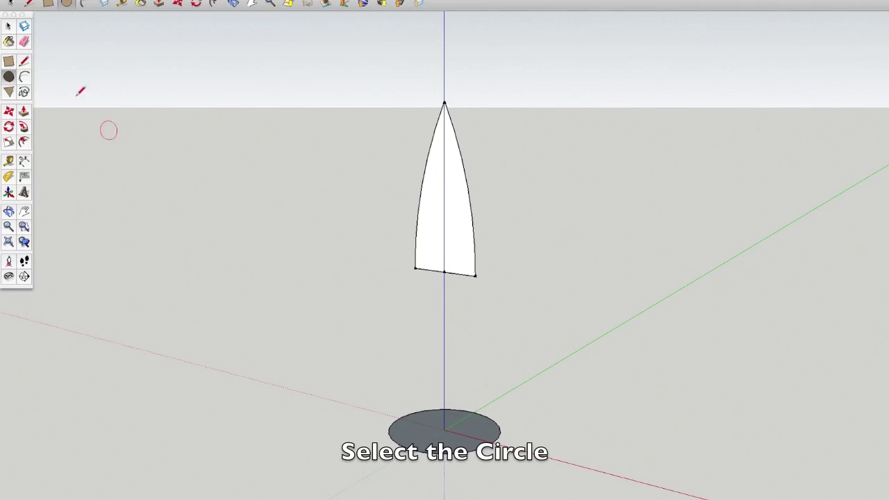
key(space)
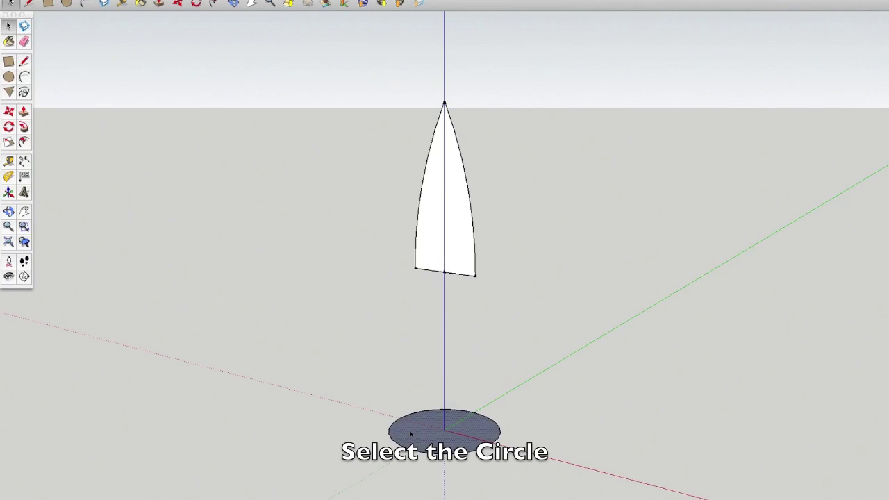
click(24, 128)
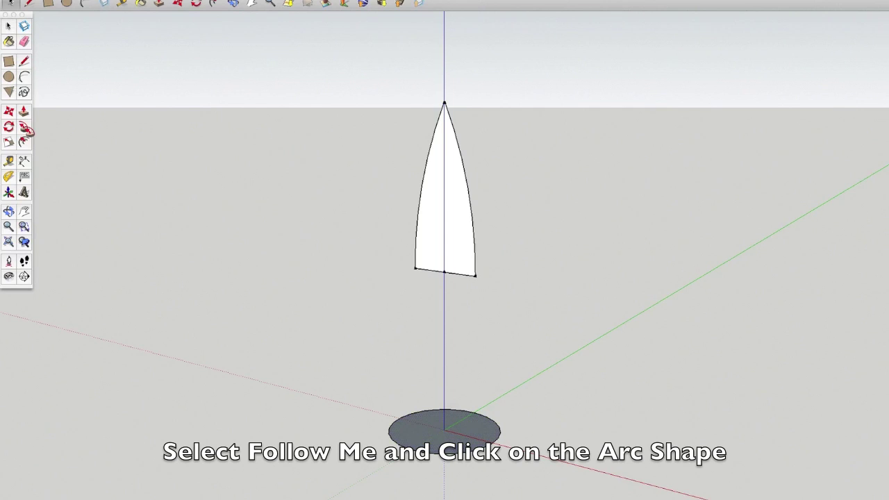
click(467, 234)
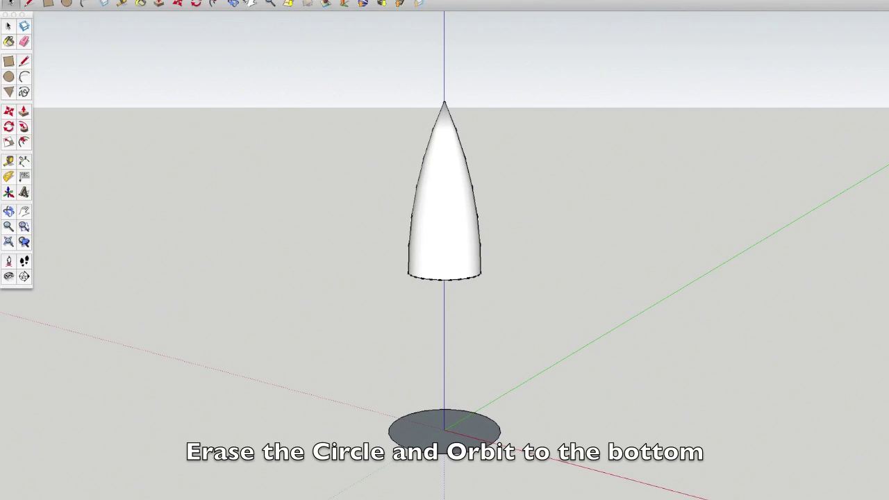
click(234, 5)
- Erase the guide circle's face and edge from beneath the cone, then view the base
drag(345, 213, 532, 430)
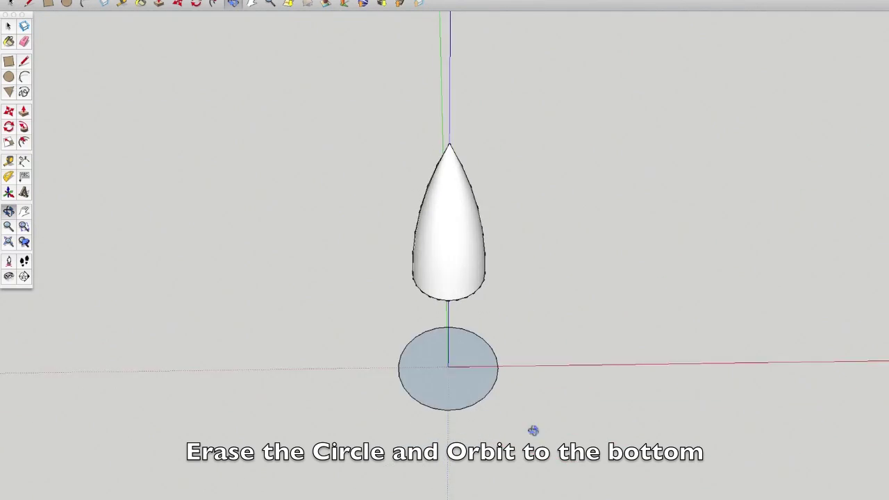
mouse_move(470, 238)
mouse_down()
mouse_move(415, 13)
mouse_move(483, 250)
mouse_move(454, 287)
mouse_up()
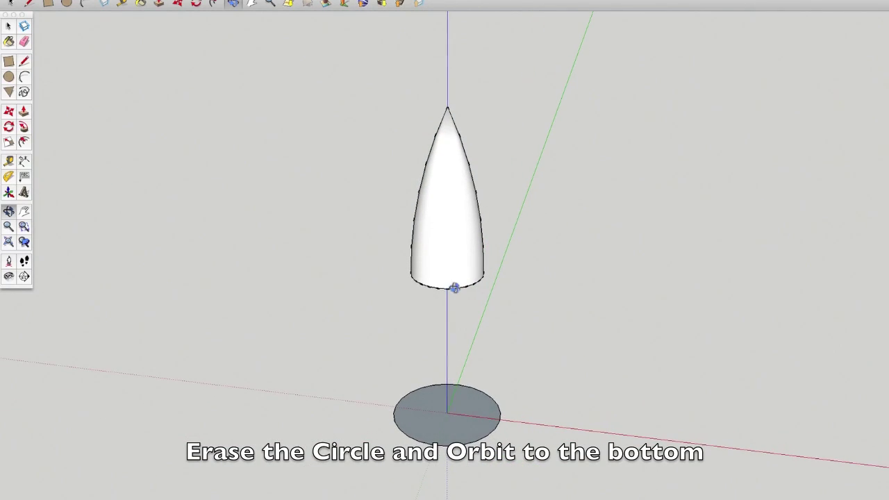
click(9, 27)
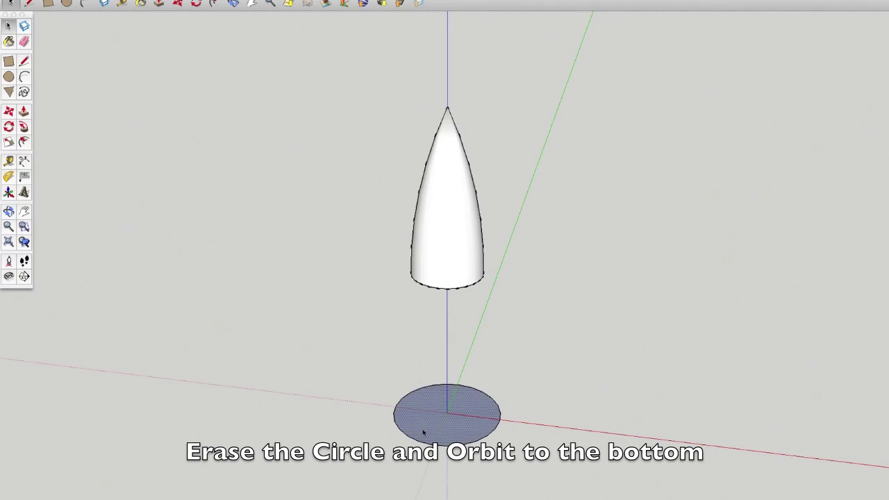
right_click(438, 402)
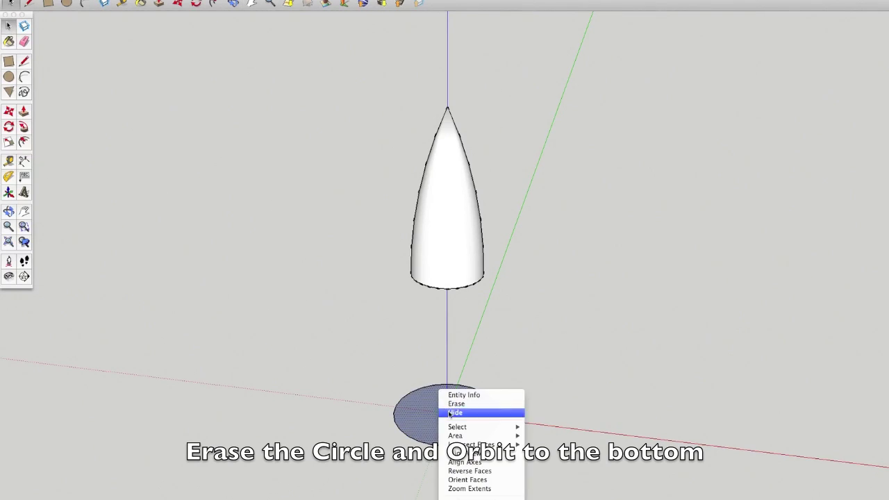
click(458, 404)
click(23, 42)
click(406, 431)
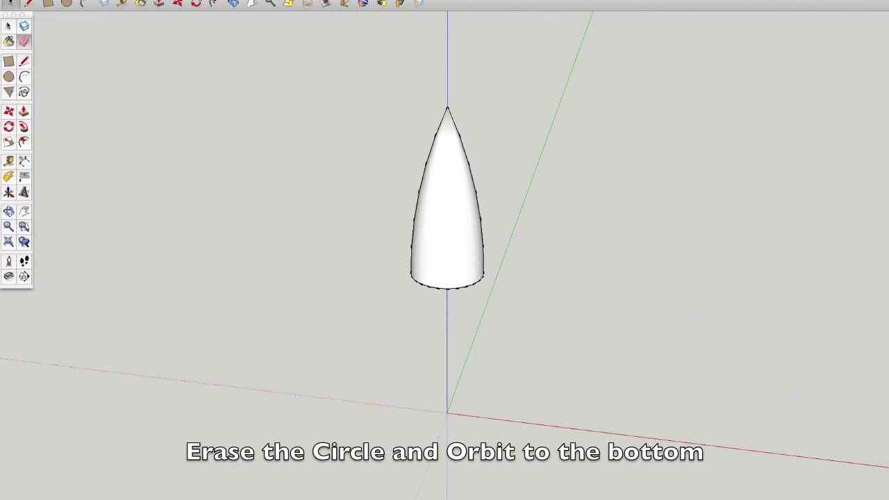
click(234, 3)
mouse_move(445, 375)
mouse_down()
mouse_move(440, 215)
mouse_move(421, 110)
mouse_up()
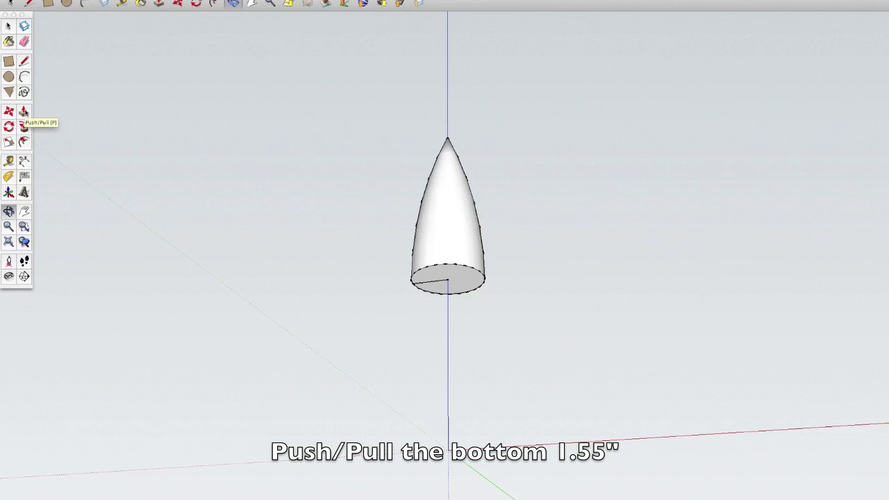
- Push the cone's flat base down 1.55" to add a cylindrical shoulder
click(24, 111)
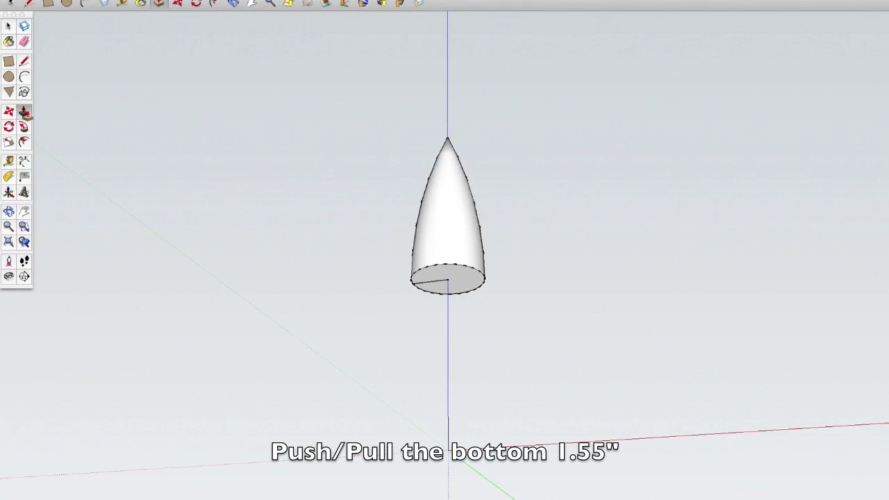
click(462, 284)
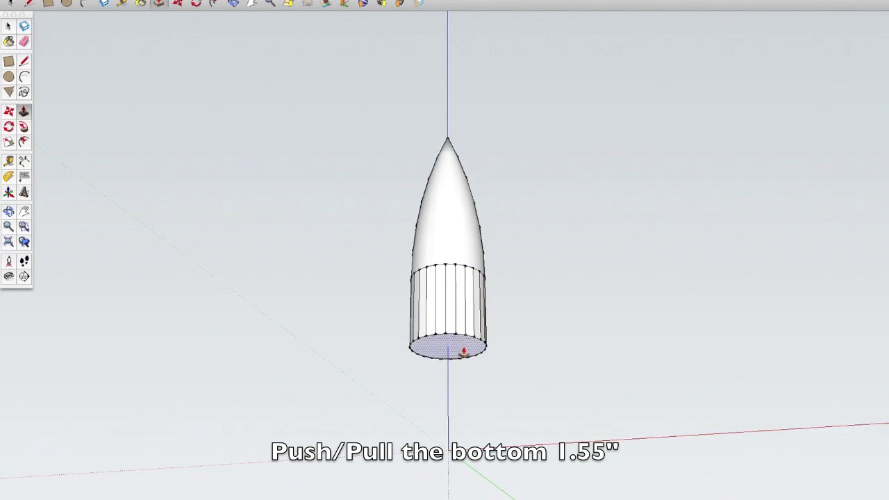
key(Return)
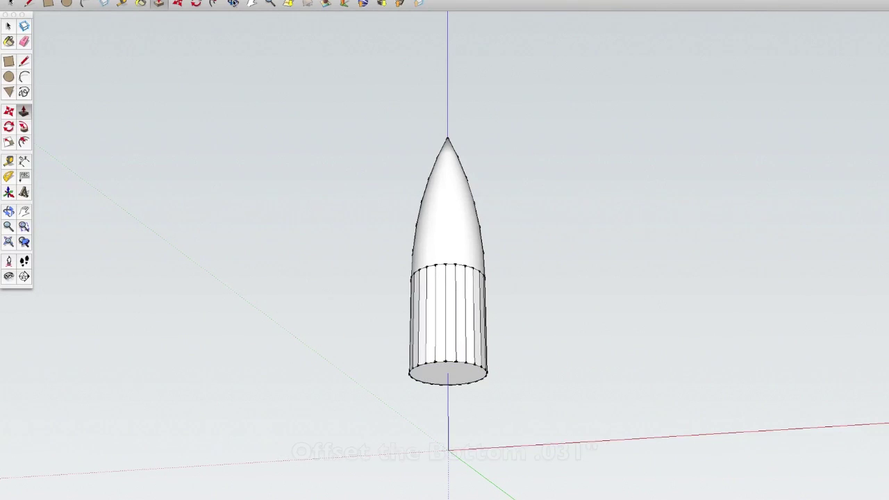
key(o)
drag(424, 390, 419, 303)
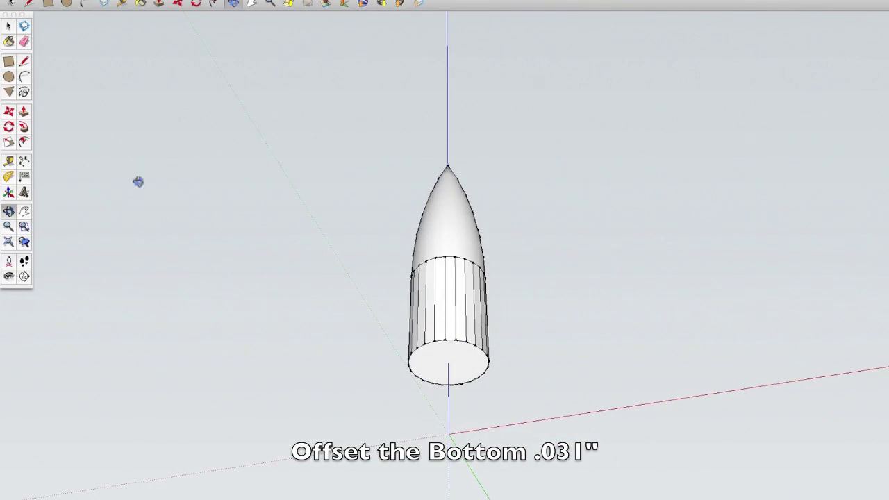
- Offset the shoulder's bottom face outline inward by .031"
click(24, 141)
click(453, 349)
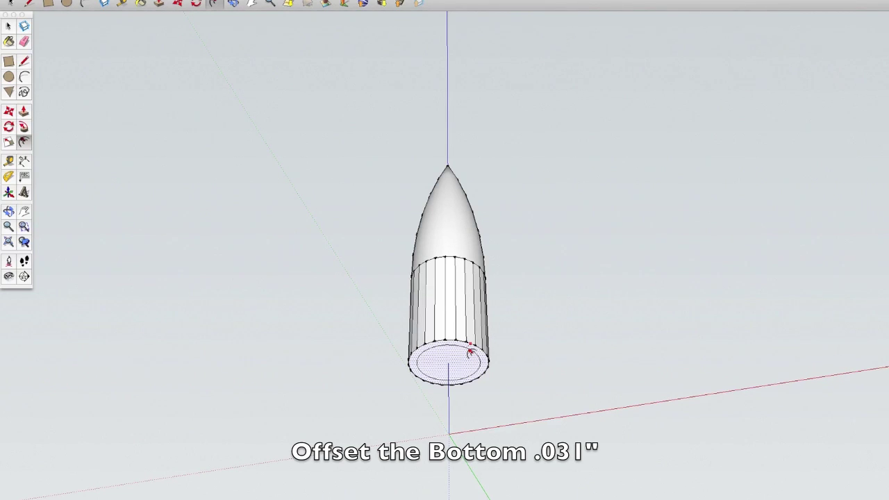
text(.031)
key(Return)
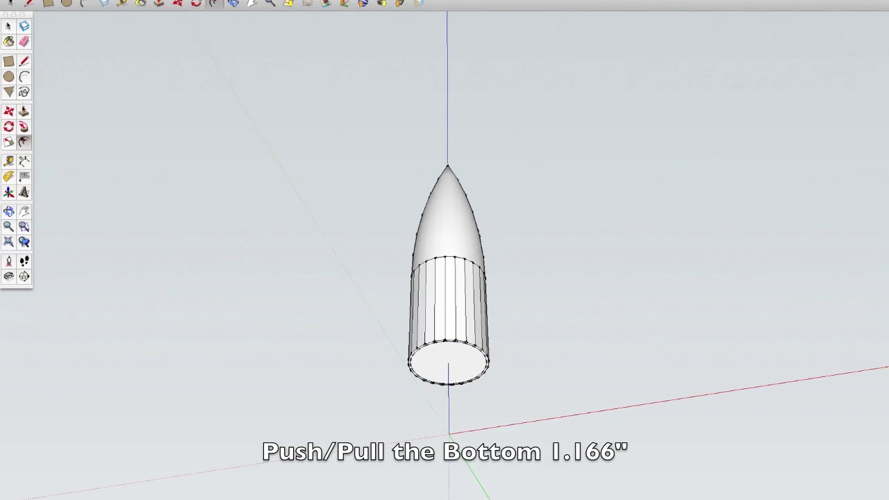
- Push/Pull the inner circle down 1.166" to form the narrower stepped base
click(24, 111)
click(434, 367)
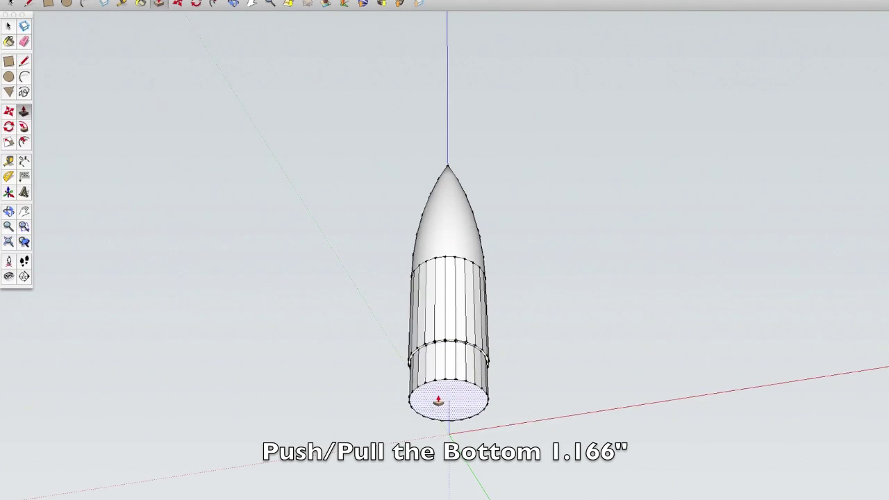
text(1.166)
key(Return)
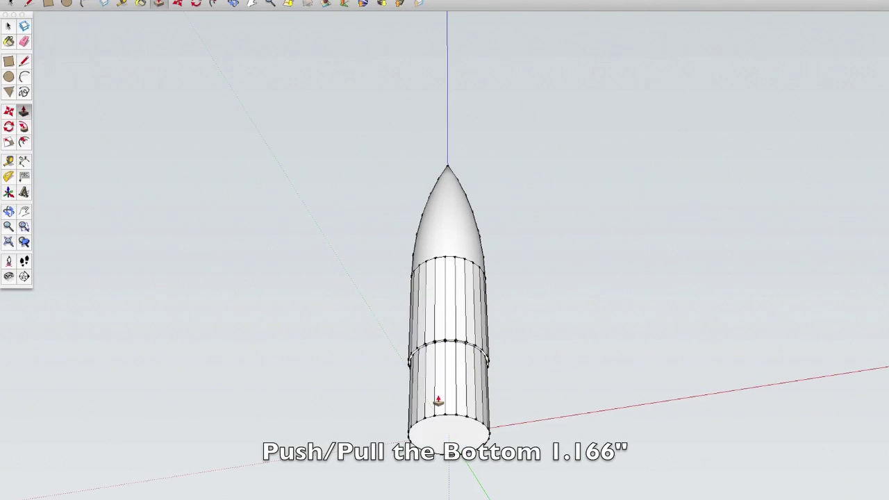
click(234, 4)
mouse_move(351, 160)
mouse_down()
mouse_move(354, 396)
mouse_move(454, 429)
mouse_move(355, 420)
mouse_up()
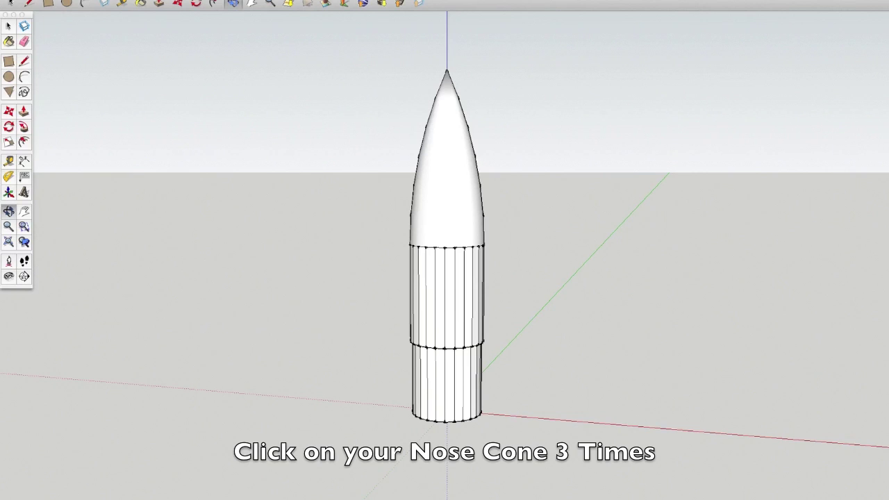
- Turn off Edge Style > Edges and select all the connected nose cone geometry
right_click(102, 4)
mouse_move(125, 84)
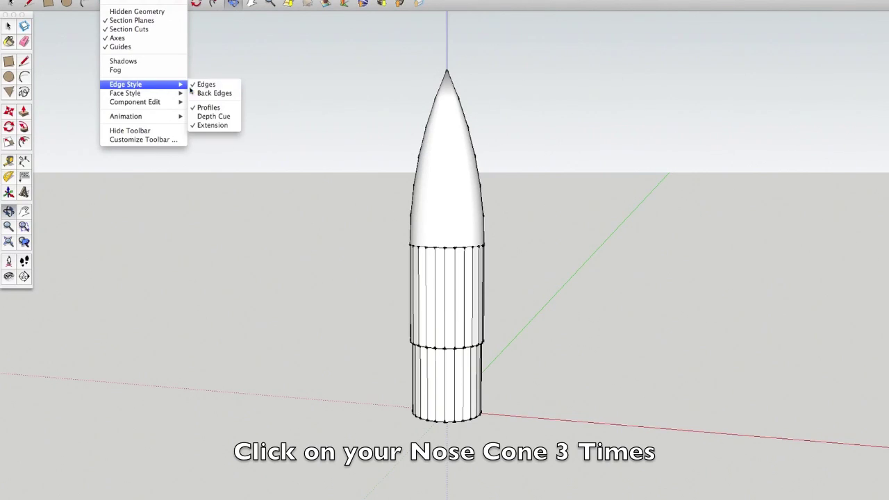
click(206, 85)
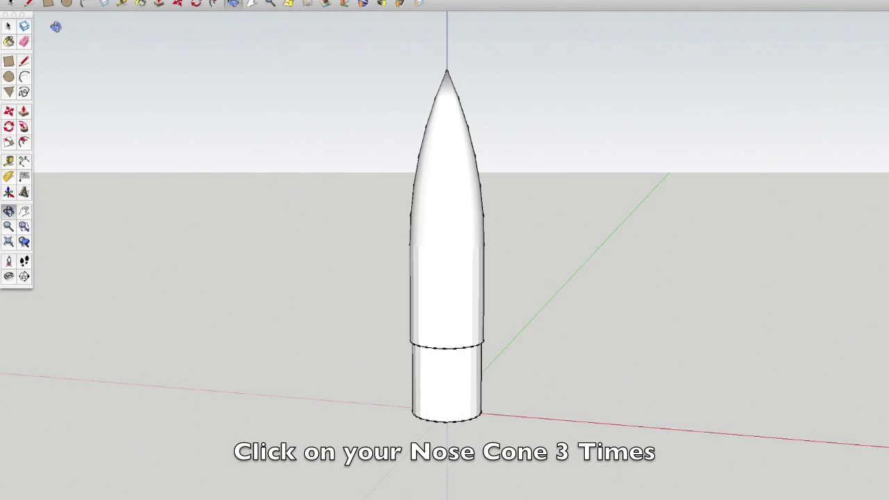
click(9, 25)
click(468, 230)
double_click(469, 231)
- Make the selected geometry a component named 'Nose Cone' and bring up the File save commands
right_click(468, 230)
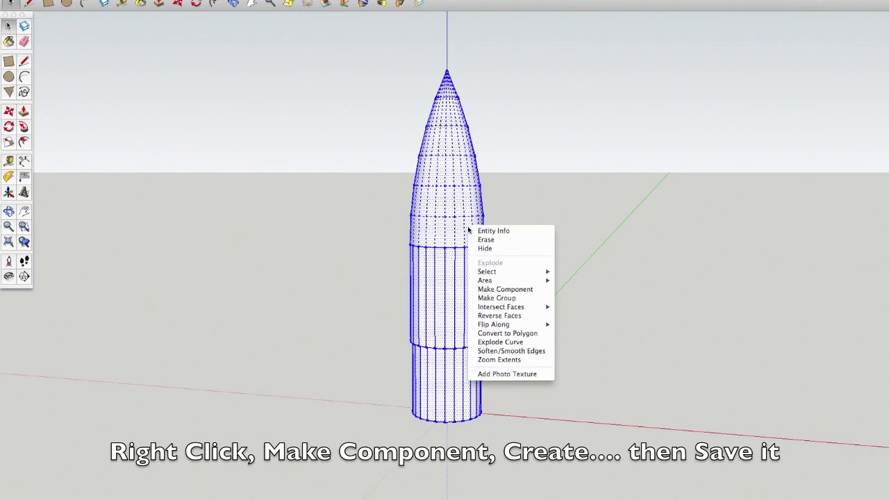
click(503, 289)
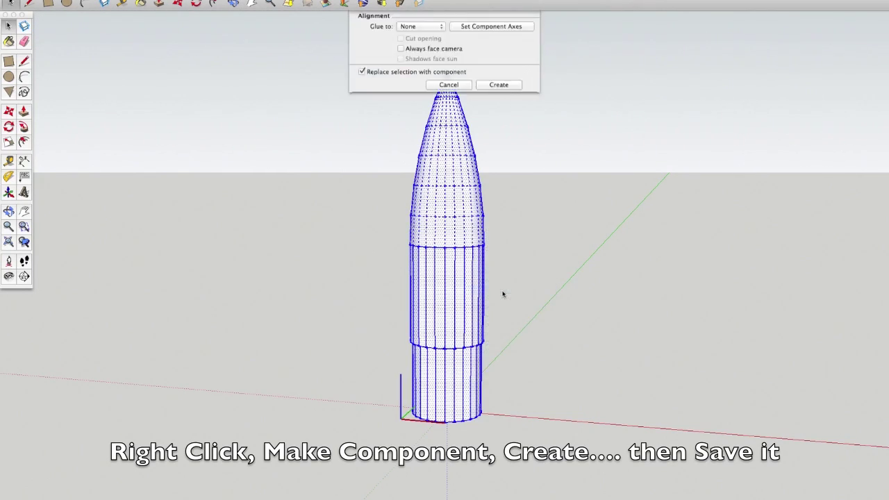
text(No)
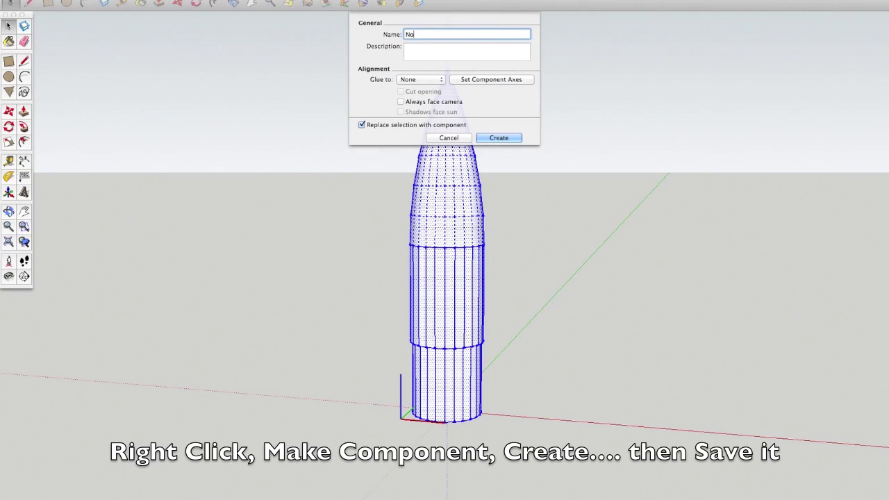
text(se Cone)
click(494, 139)
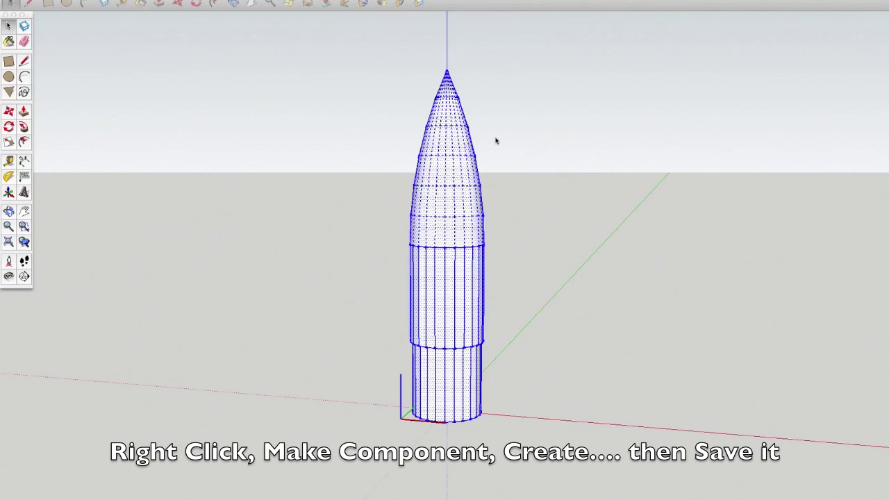
click(76, 0)
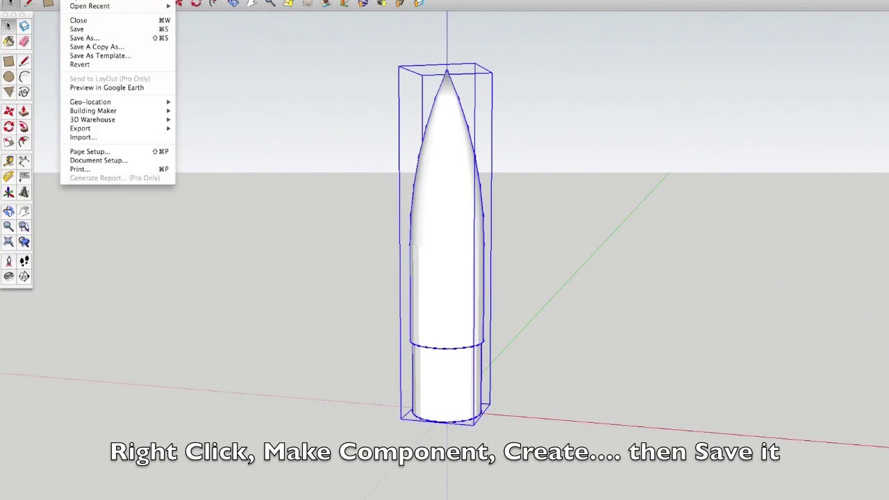